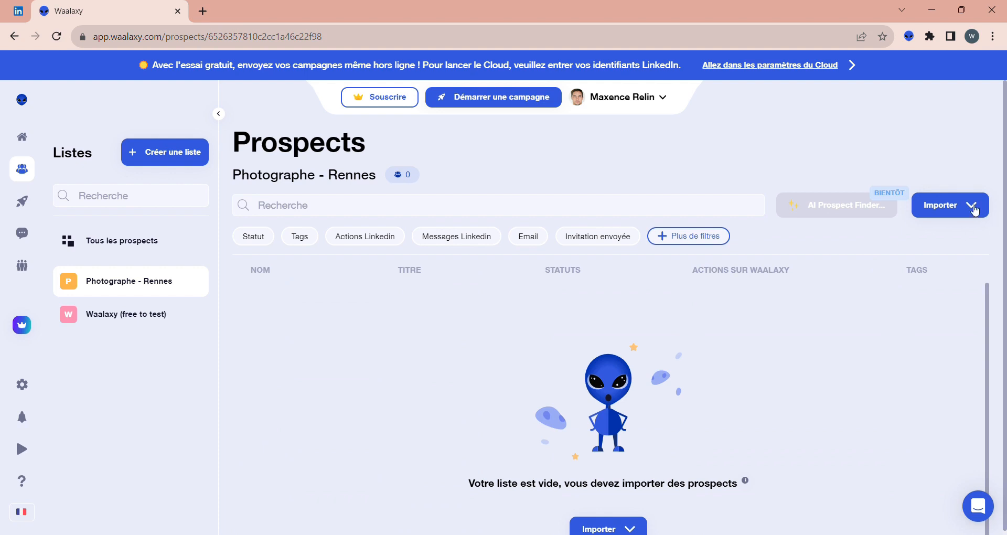
- Start a prospect import via a LinkedIn search for the Photographe - Rennes list
{"action": "left_click", "coordinate": [974, 209]}
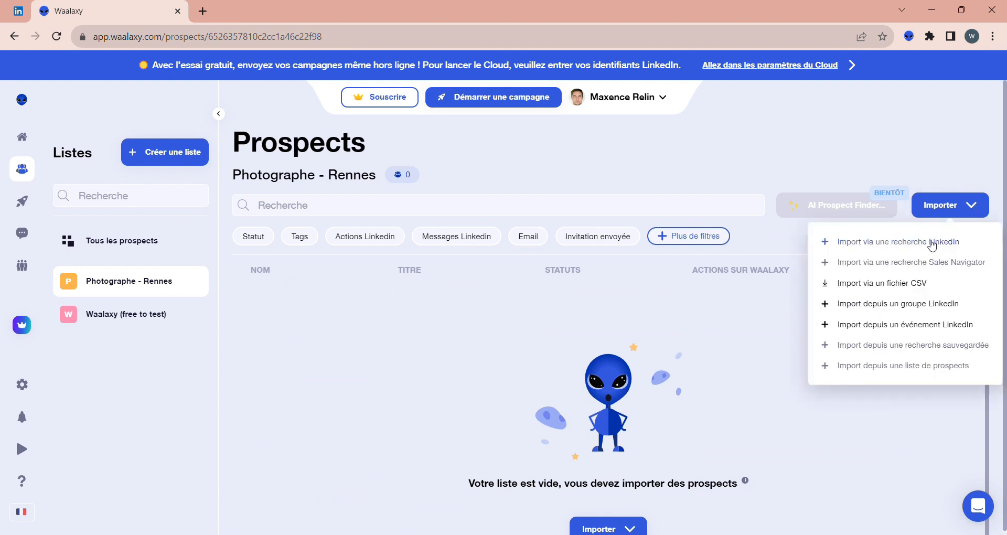
{"action": "left_click", "coordinate": [932, 244]}
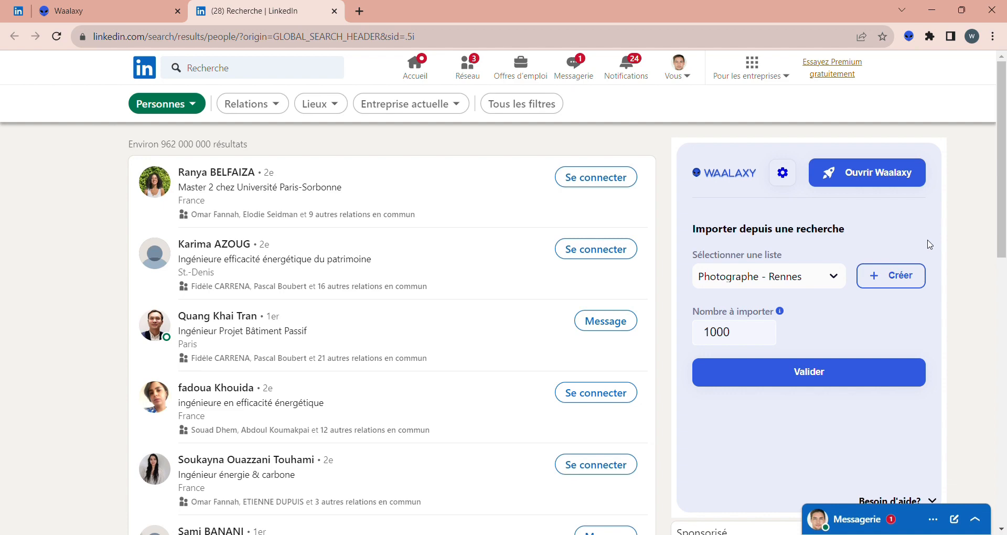
{"action": "left_click", "coordinate": [228, 73]}
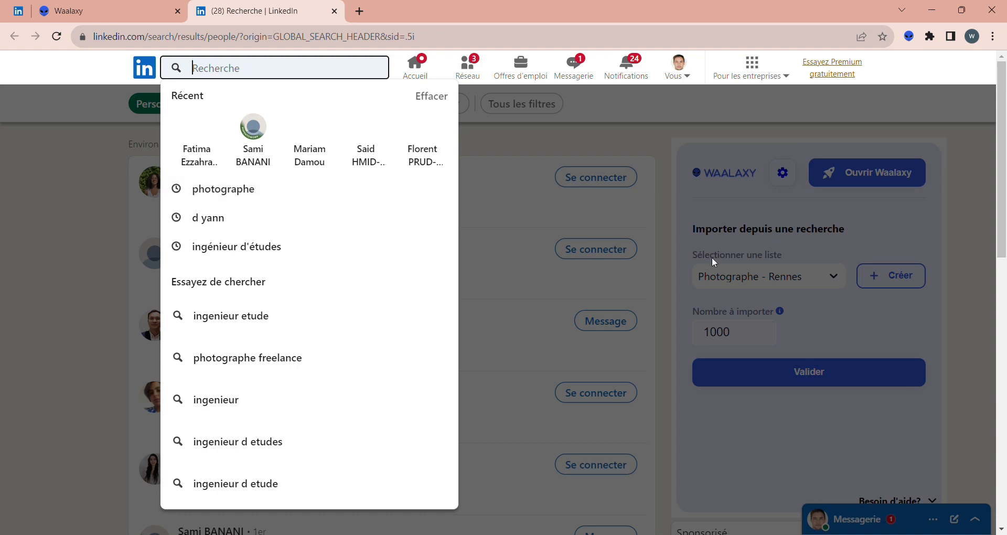
{"action": "left_click", "coordinate": [672, 306]}
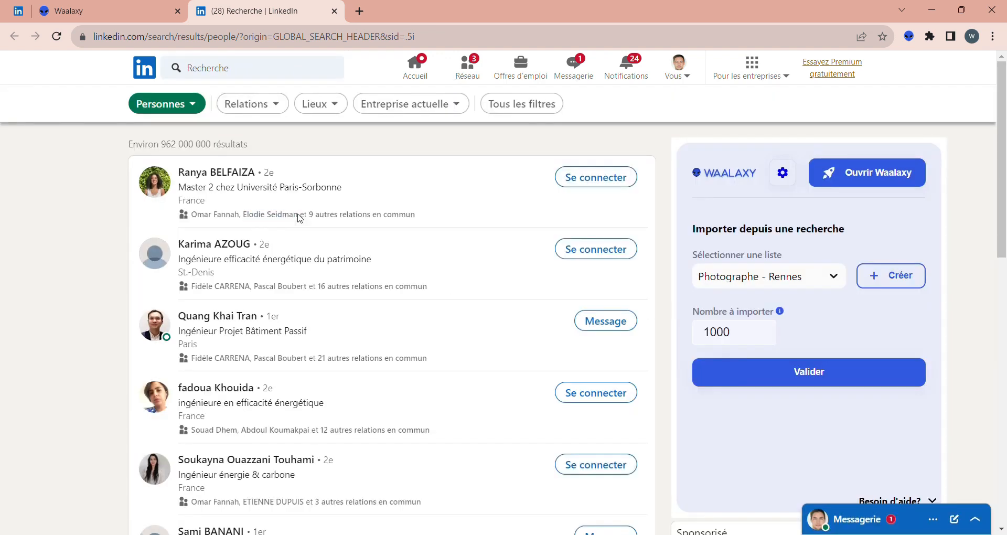
- Filter the LinkedIn people search by the title keyword "photographe" and show the results
{"action": "left_click", "coordinate": [544, 112]}
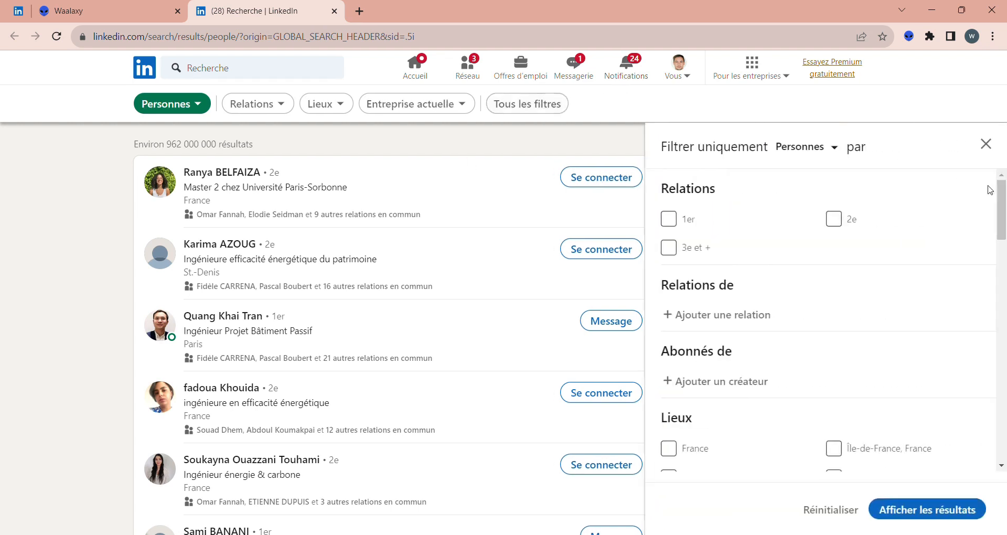
{"action": "left_click_drag", "start_coordinate": [1004, 211], "coordinate": [1004, 430]}
{"action": "left_click", "coordinate": [728, 414]}
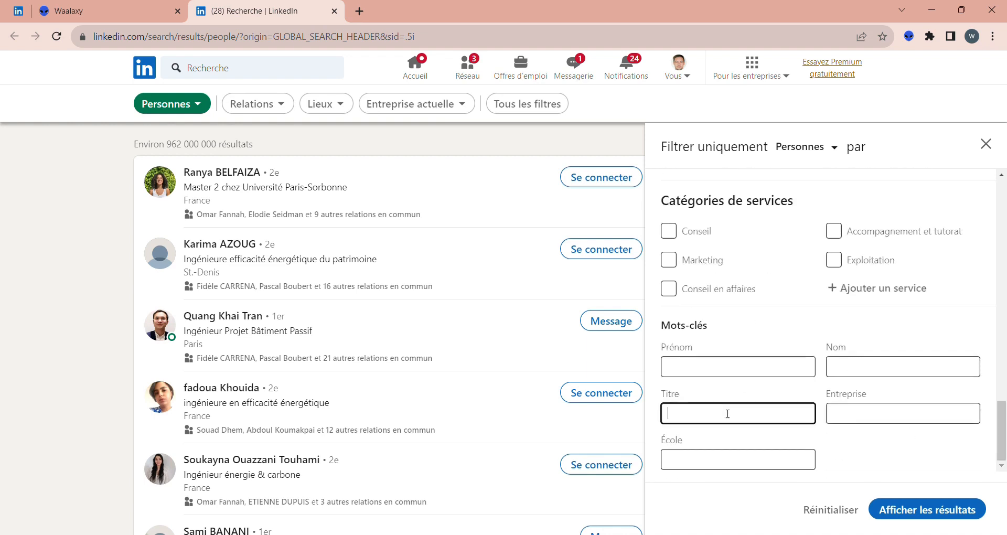
{"action": "type", "text": "photographe"}
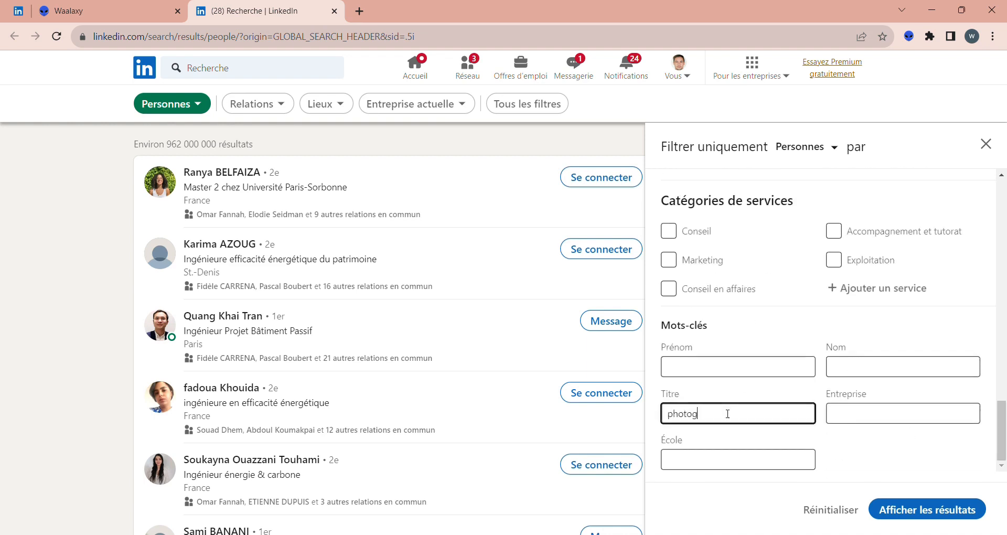
{"action": "left_click", "coordinate": [910, 508]}
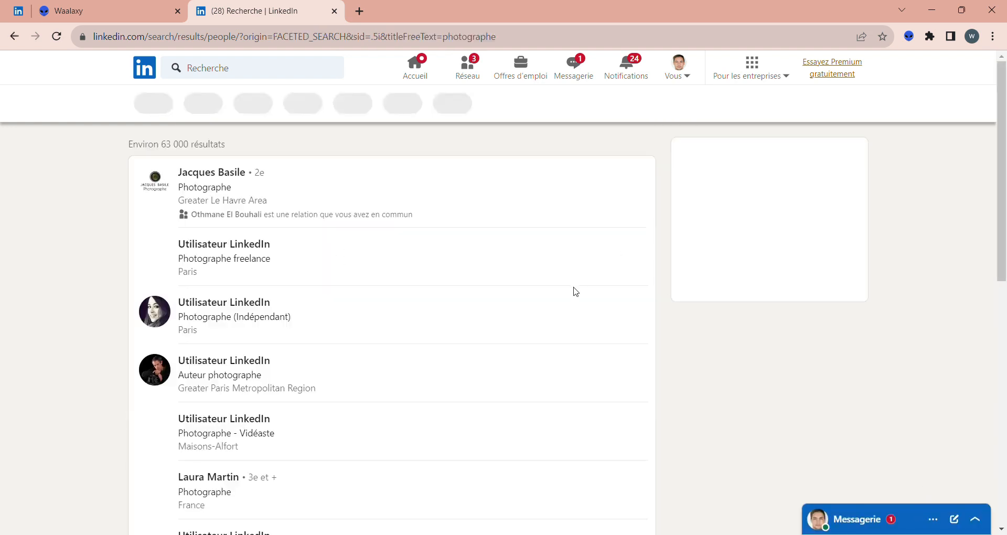
{"action": "triple_click", "coordinate": [137, 147]}
{"action": "left_click", "coordinate": [58, 197]}
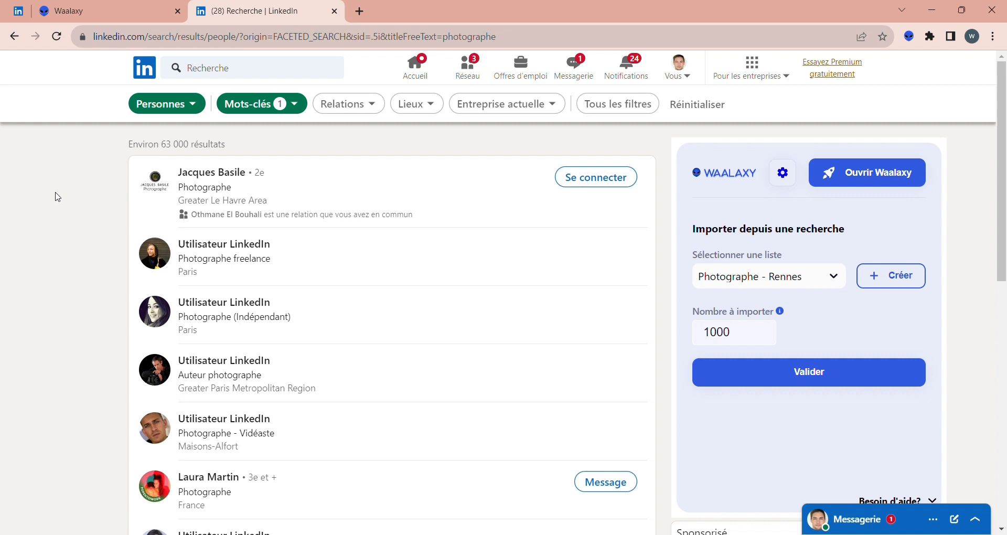
- Add Rennes, Bretagne, France as a location filter to the people search and show the results
{"action": "left_click", "coordinate": [635, 109]}
{"action": "left_click_drag", "start_coordinate": [1002, 233], "coordinate": [983, 264]}
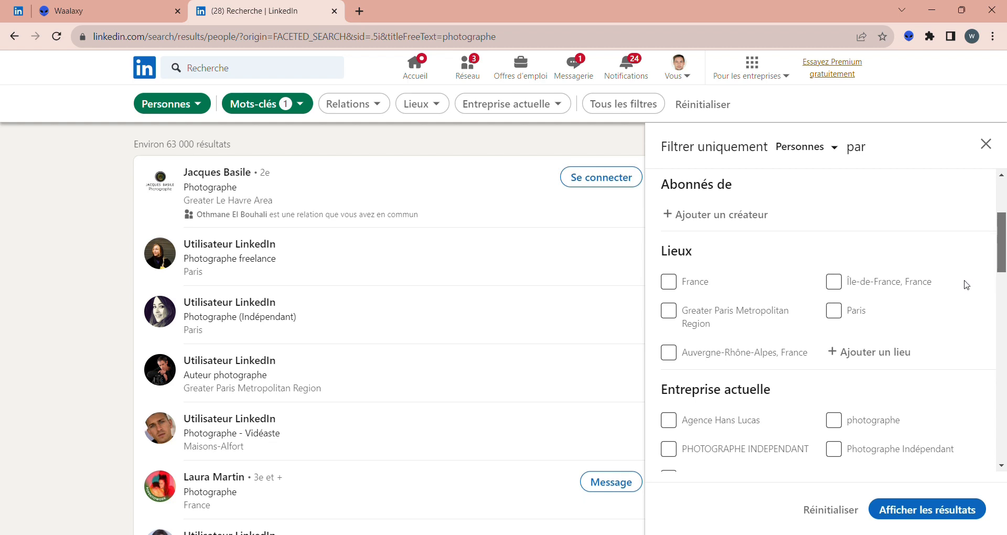
{"action": "left_click", "coordinate": [877, 354]}
{"action": "type", "text": "rennes"}
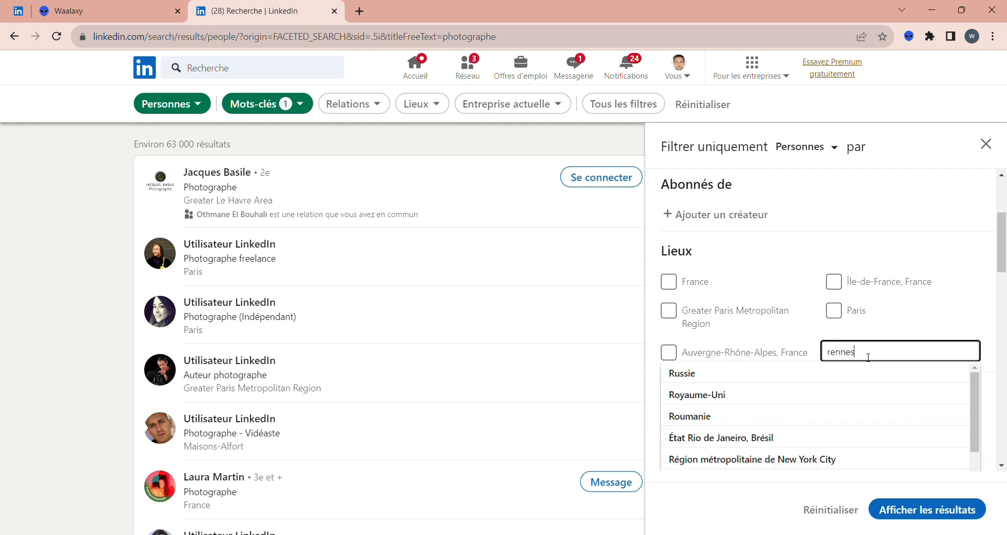
{"action": "left_click", "coordinate": [807, 378]}
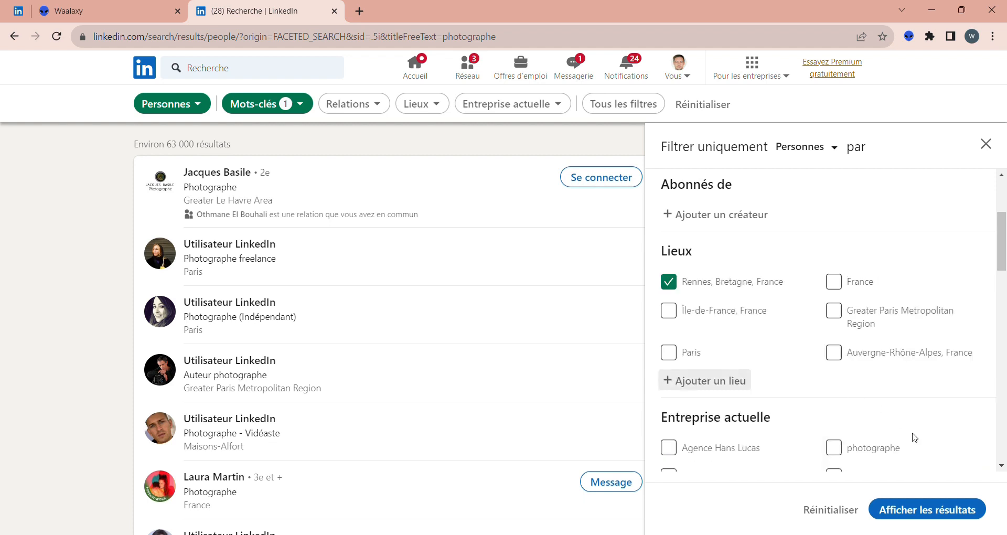
{"action": "left_click", "coordinate": [932, 510]}
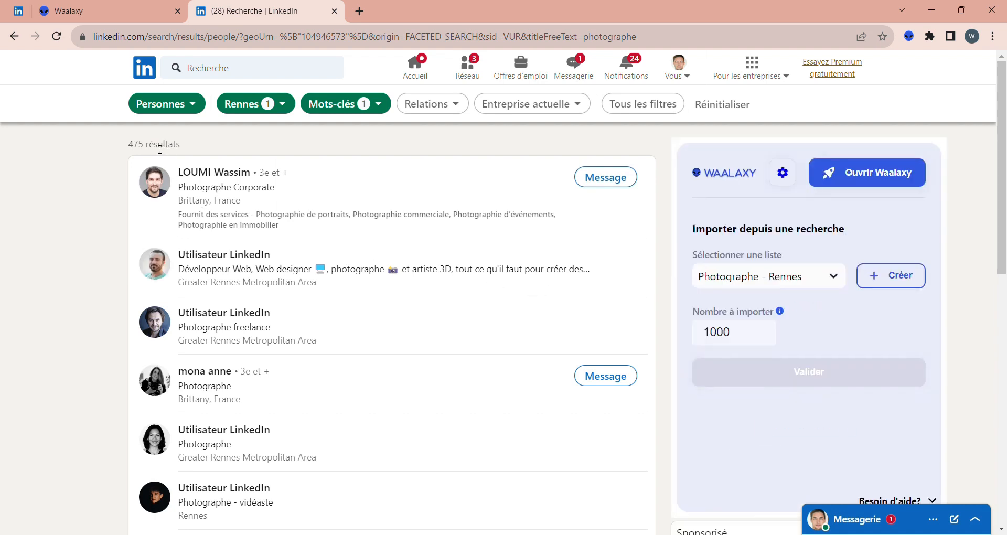
- Create a new Waalaxy prospect list named "Photographe-Rennes" for the import
{"action": "left_click", "coordinate": [892, 292]}
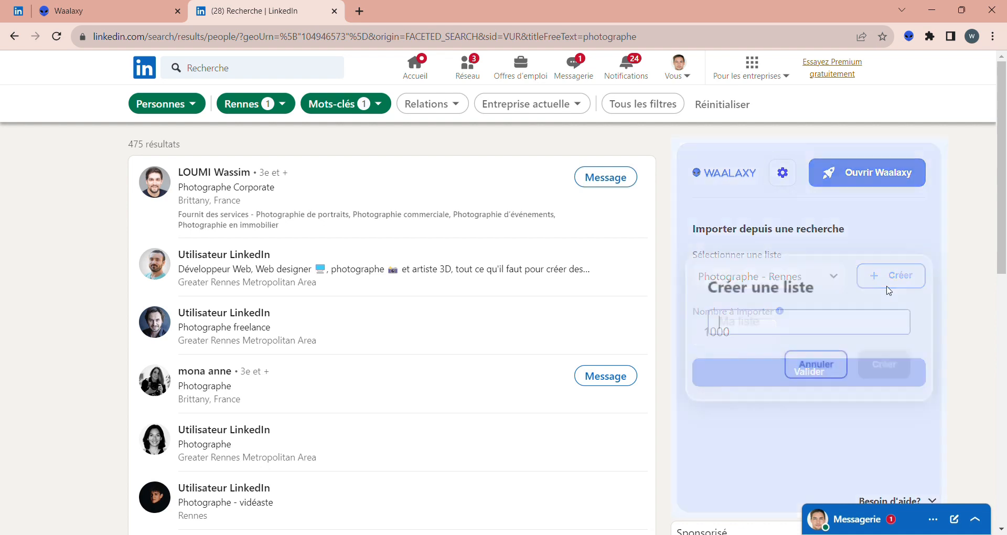
{"action": "type", "text": "P"}
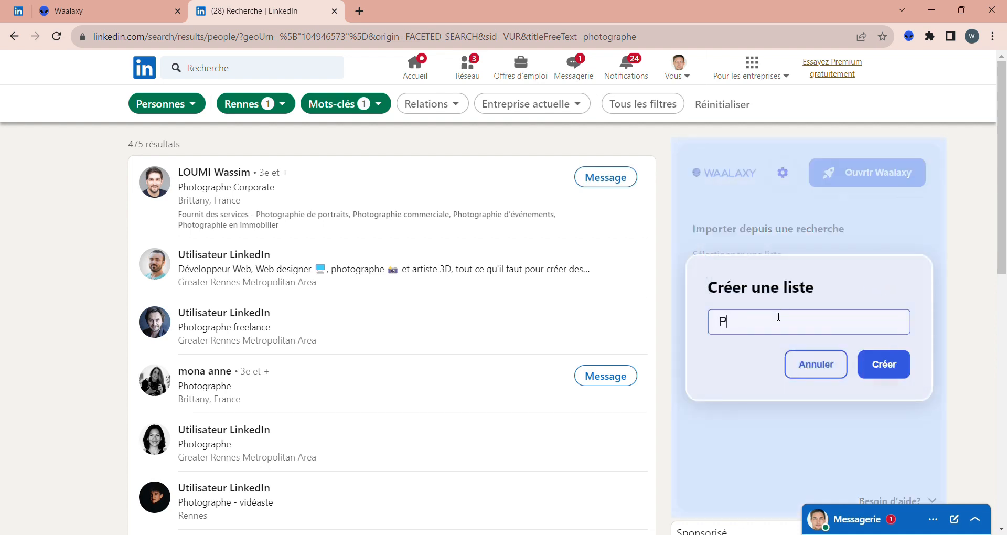
{"action": "type", "text": "hotographe-Rennes"}
{"action": "left_click", "coordinate": [898, 372]}
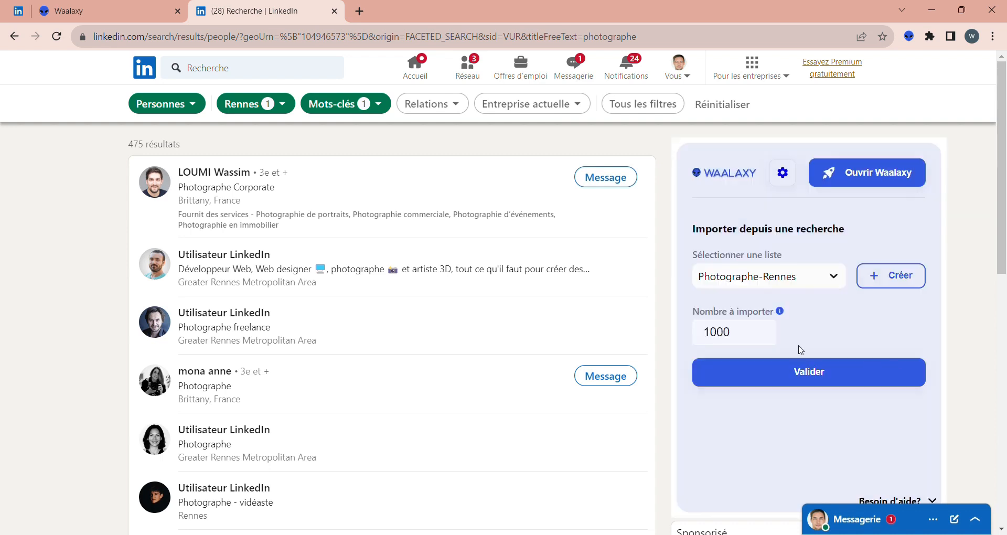
- Set the number of prospects to import to 475 and launch the import
{"action": "triple_click", "coordinate": [156, 148]}
{"action": "left_click", "coordinate": [79, 240]}
{"action": "left_click", "coordinate": [738, 335]}
{"action": "double_click", "coordinate": [739, 335]}
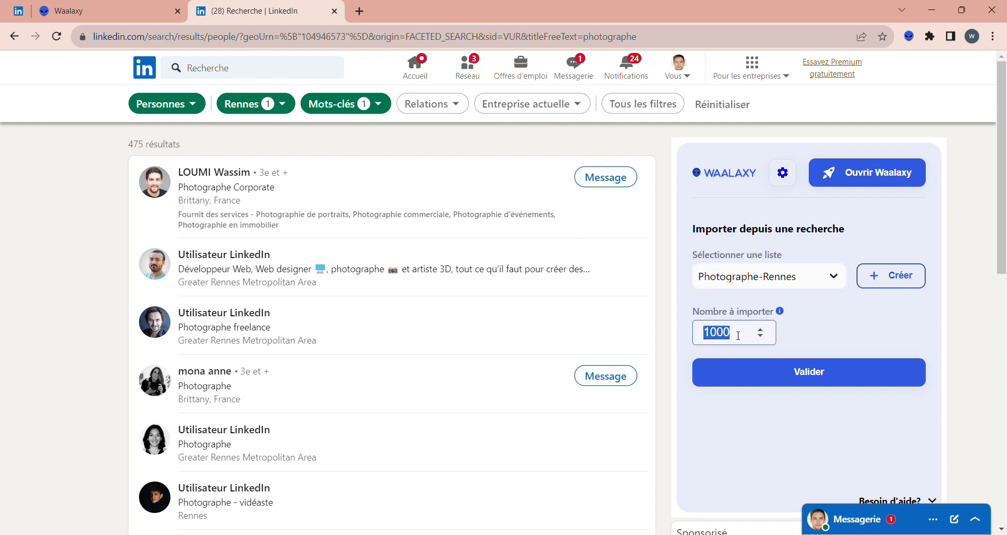
{"action": "type", "text": "475"}
{"action": "left_click", "coordinate": [831, 383]}
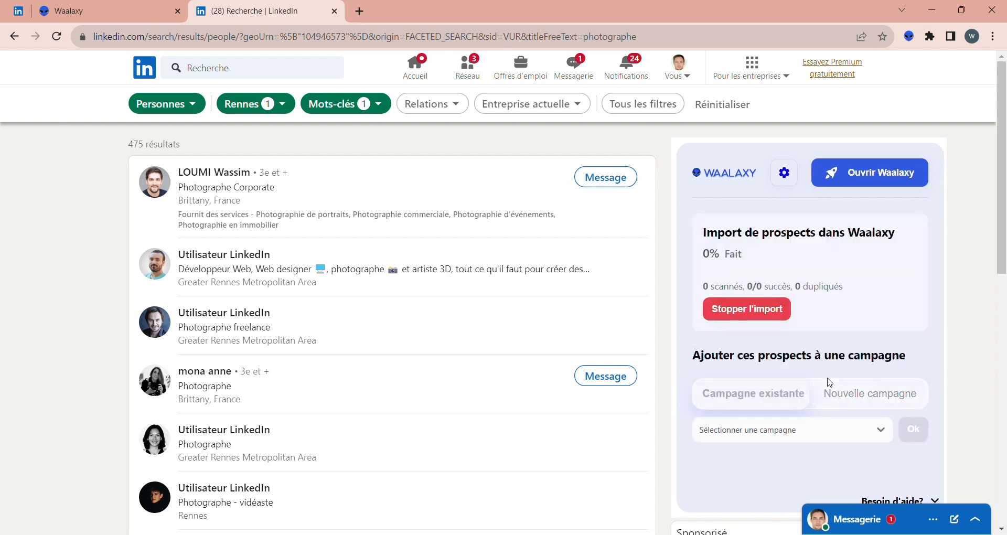
- Choose the new campaign option for the prospects being imported
{"action": "left_click", "coordinate": [829, 382]}
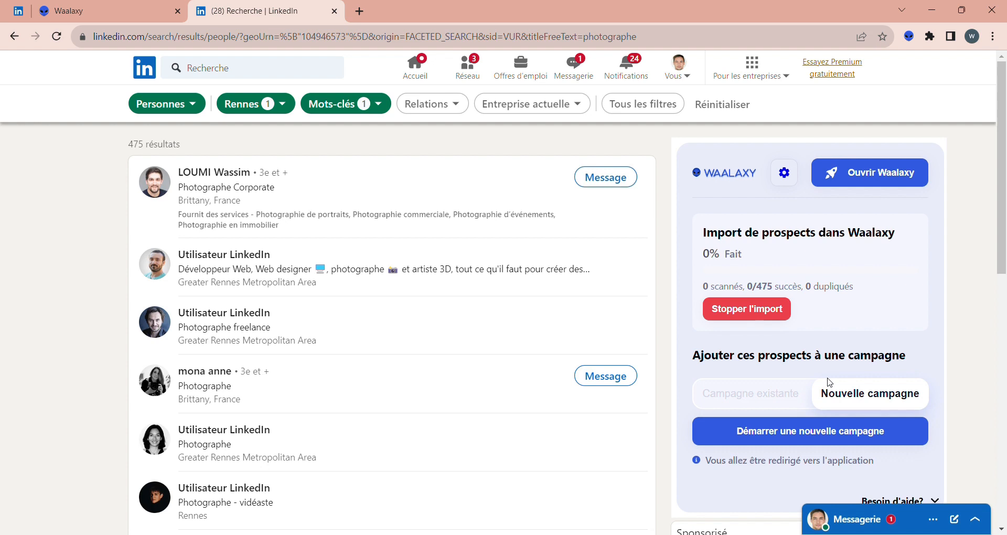
{"action": "left_click_drag", "start_coordinate": [806, 287], "coordinate": [840, 290]}
{"action": "left_click", "coordinate": [891, 297]}
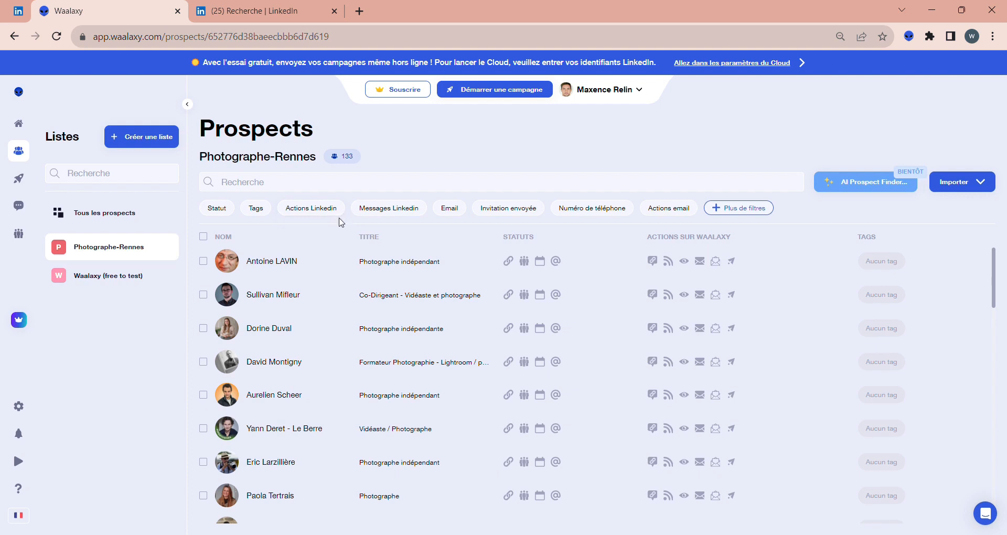
- Delete the first prospect from the Photographe-Rennes list in Waalaxy and reload the page
{"action": "left_click", "coordinate": [203, 260]}
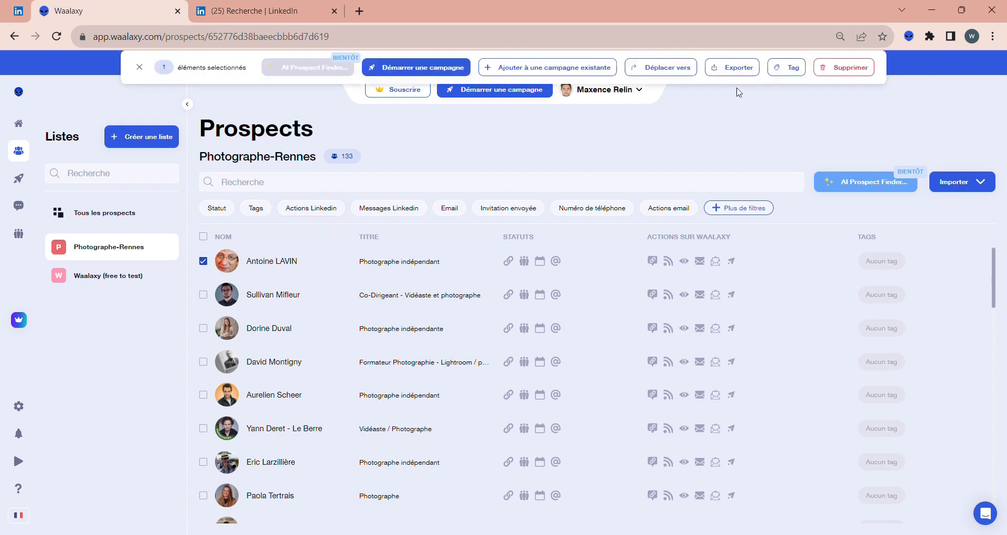
{"action": "left_click", "coordinate": [833, 68]}
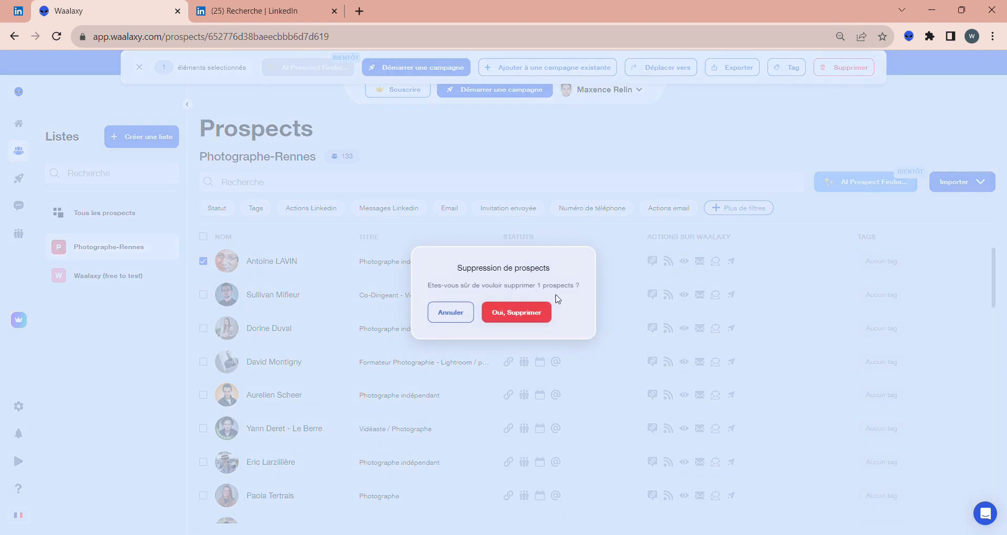
{"action": "left_click", "coordinate": [526, 313]}
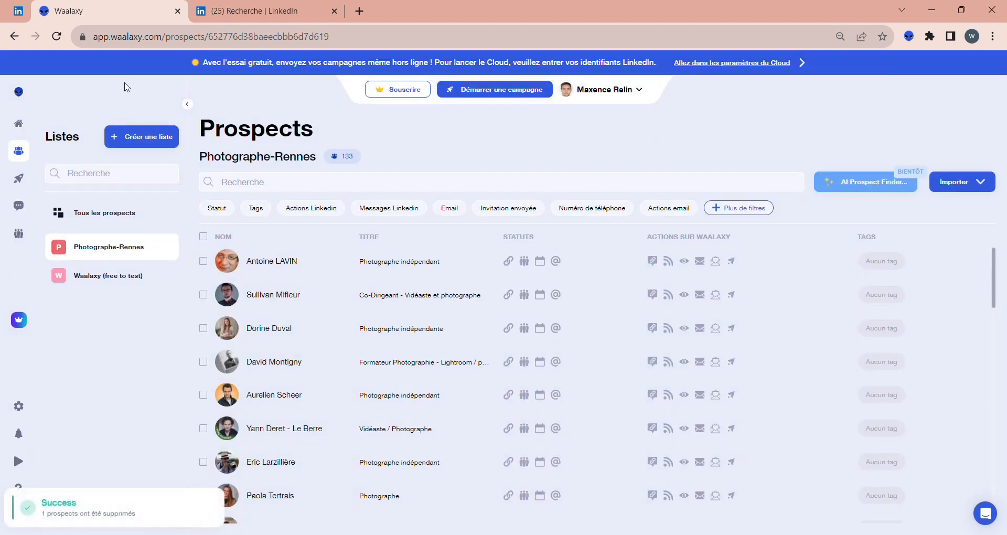
{"action": "left_click", "coordinate": [57, 39]}
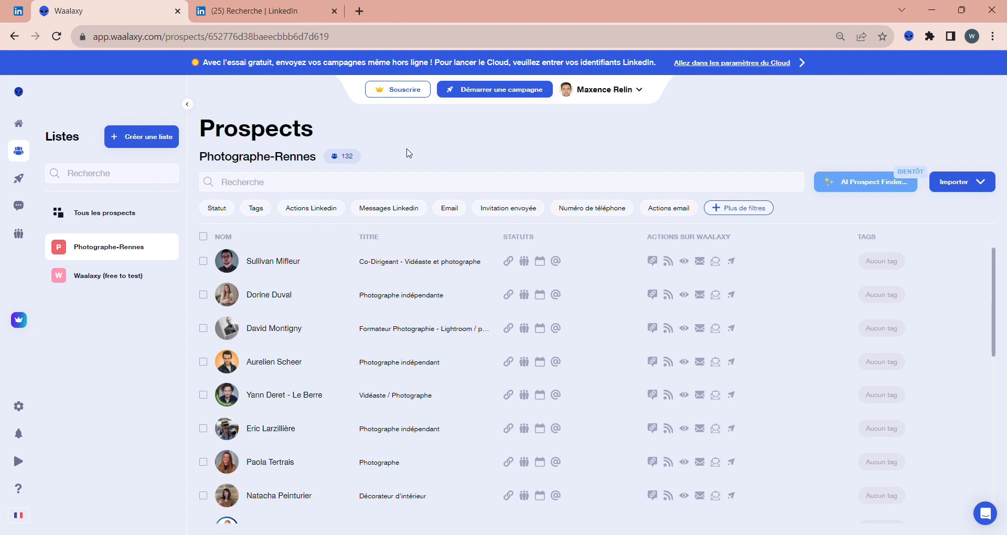
- Switch to the LinkedIn people search and filter it by the exact title « photographe de mariage »
{"action": "left_click", "coordinate": [270, 4]}
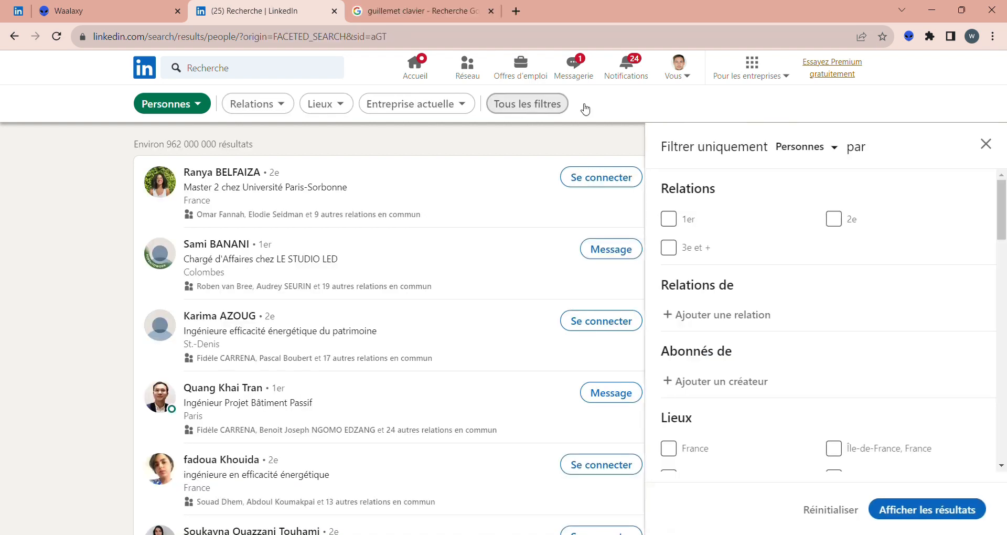
{"action": "scroll", "coordinate": [1004, 449], "scroll_direction": "down", "scroll_amount": 10}
{"action": "left_click", "coordinate": [737, 415]}
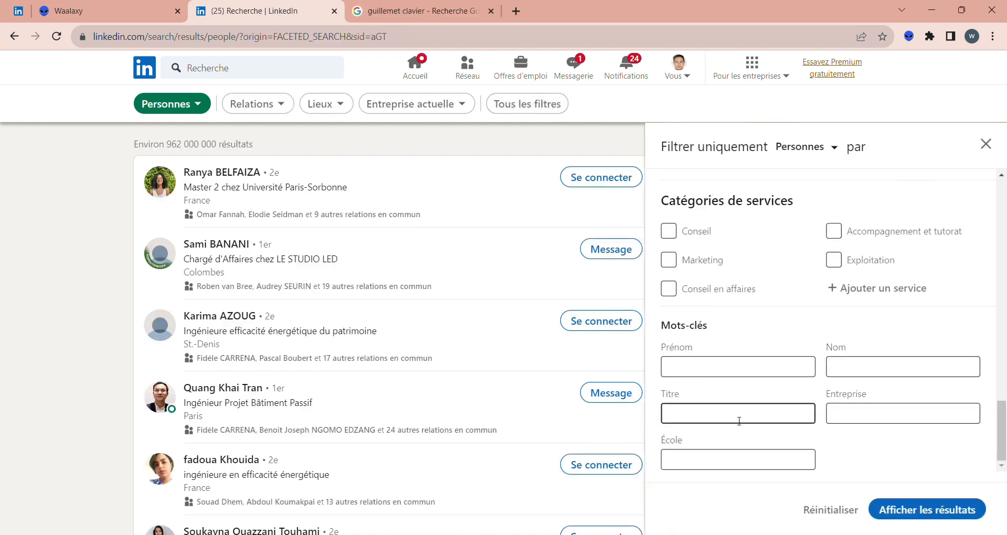
{"action": "type", "text": "« photographe de mariage »"}
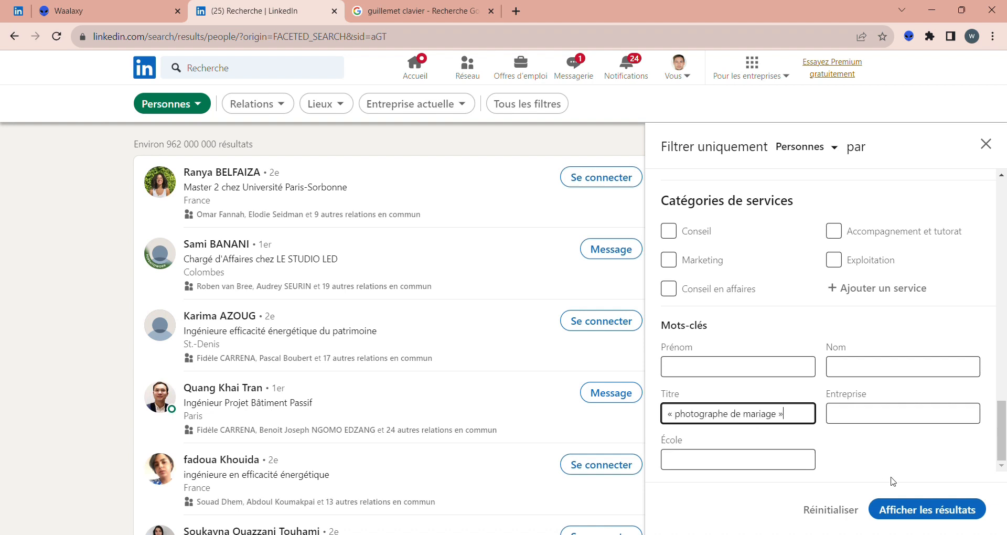
{"action": "left_click", "coordinate": [923, 509]}
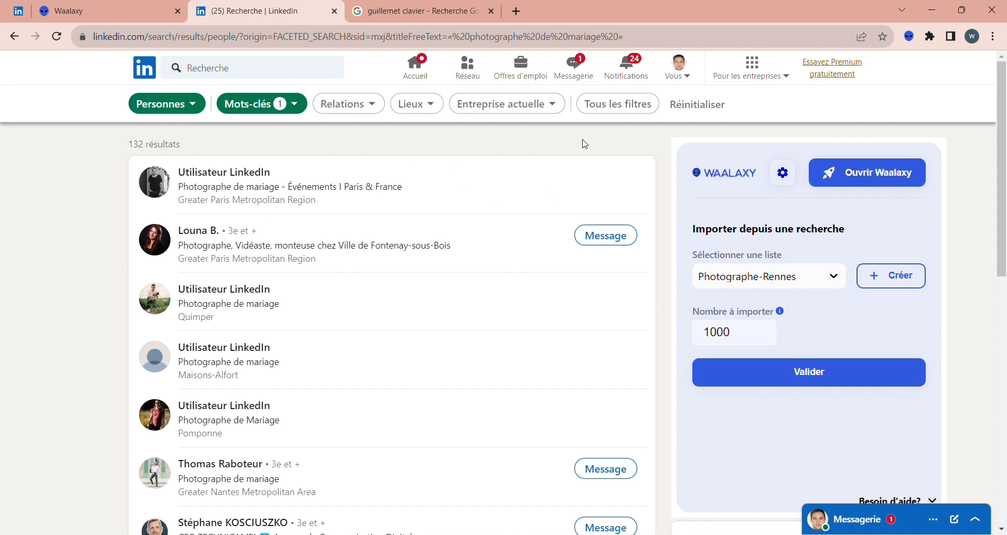
- Replace the title keyword filter with "Photographe NOT Mariage" and show the results
{"action": "left_click", "coordinate": [632, 113]}
{"action": "left_click_drag", "start_coordinate": [1002, 194], "coordinate": [1006, 479]}
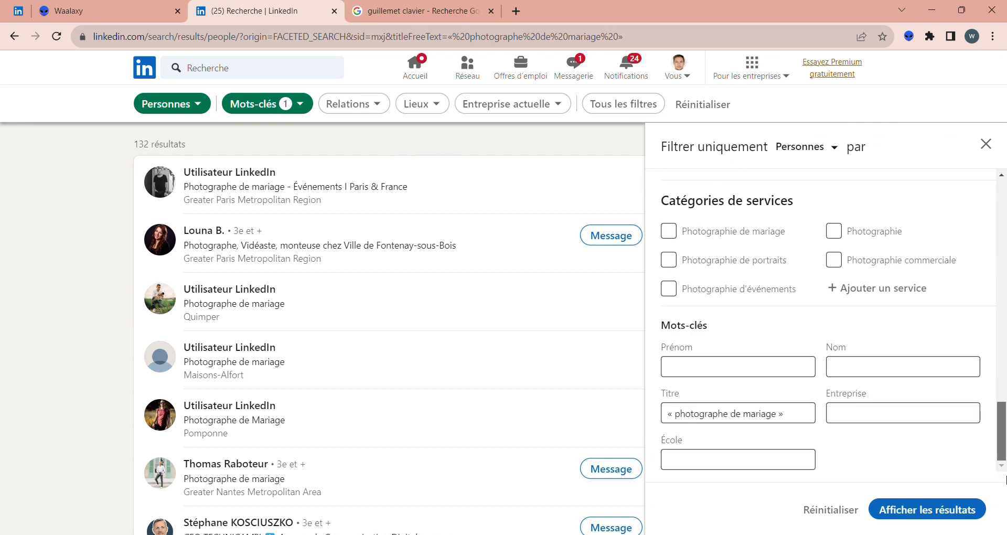
{"action": "triple_click", "coordinate": [761, 412]}
{"action": "type", "text": "p"}
{"action": "key", "text": "BackSpace"}
{"action": "type", "text": "Photog"}
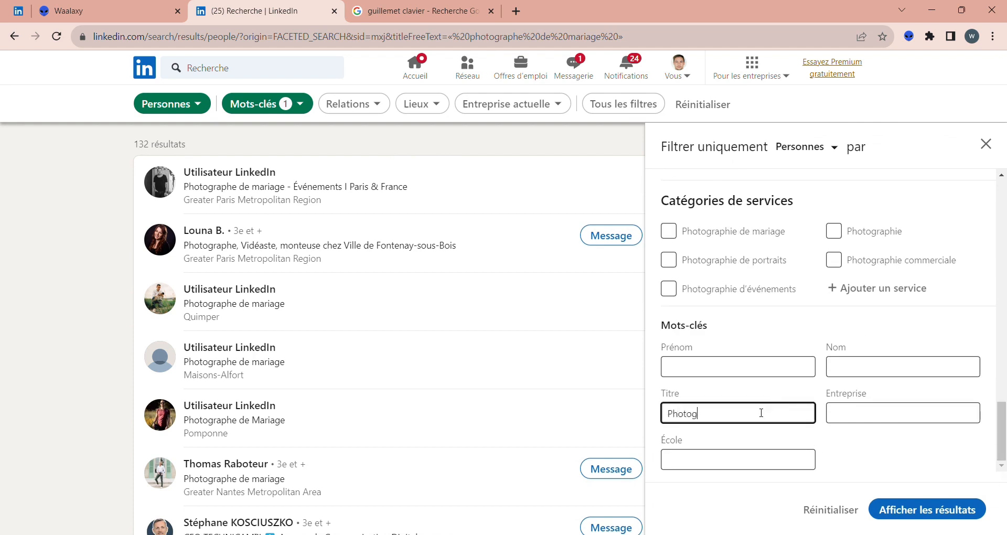
{"action": "type", "text": "raphe NOT Mariage"}
{"action": "left_click", "coordinate": [905, 516]}
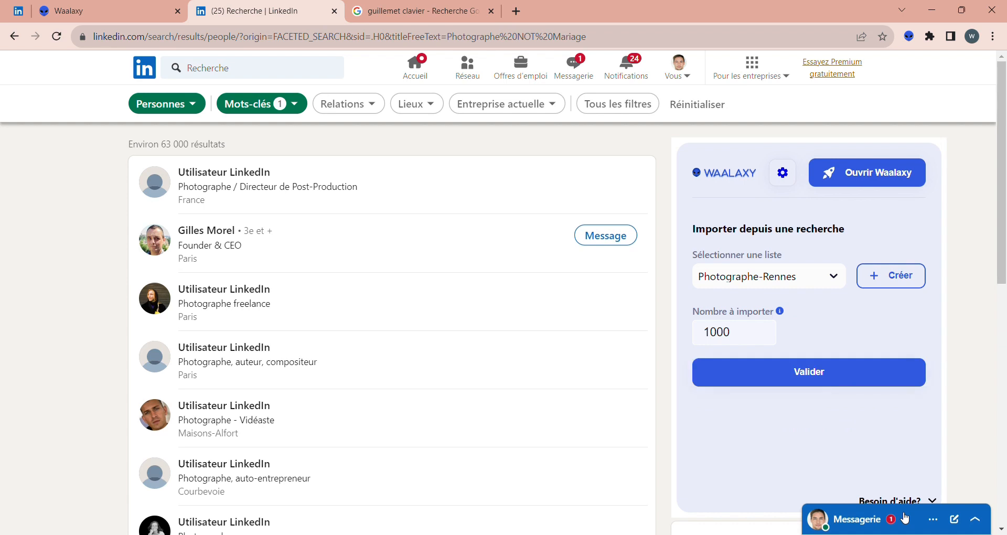
- Extend the title keyword filter with "NOT Portrait" after the existing terms and show the results
{"action": "left_click", "coordinate": [603, 106]}
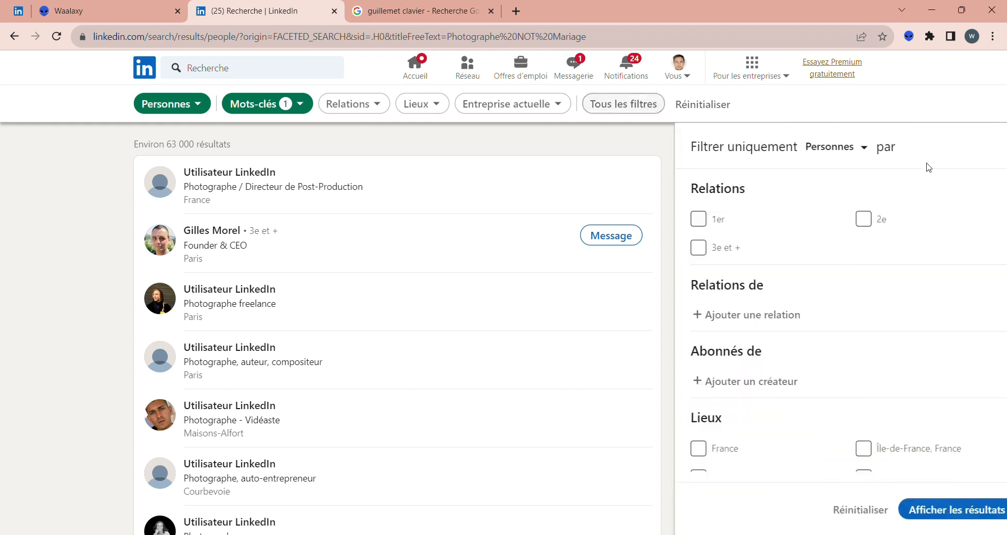
{"action": "scroll", "coordinate": [834, 456], "scroll_direction": "down", "scroll_amount": 10}
{"action": "left_click", "coordinate": [792, 424]}
{"action": "type", "text": "NOT Mariage NOTPortrait"}
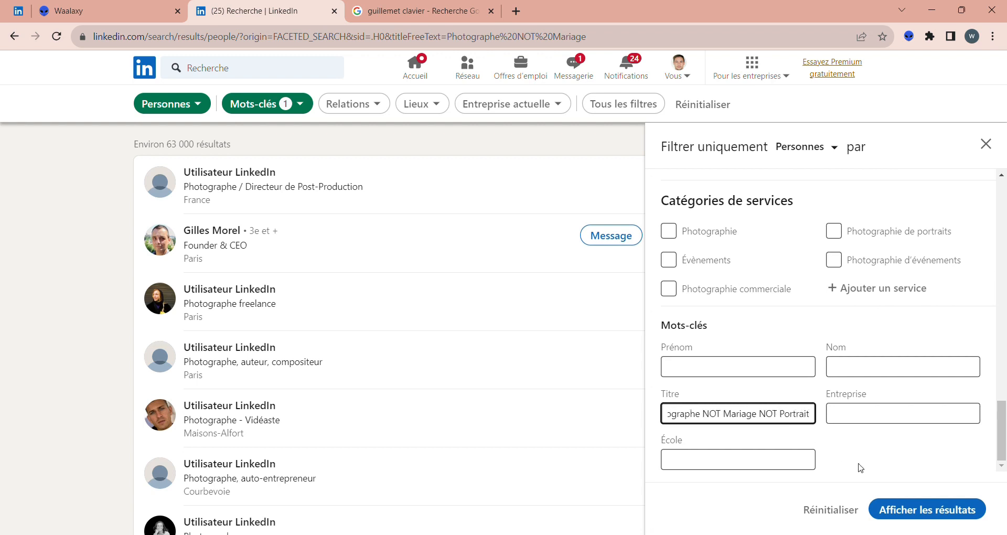
{"action": "left_click", "coordinate": [927, 510]}
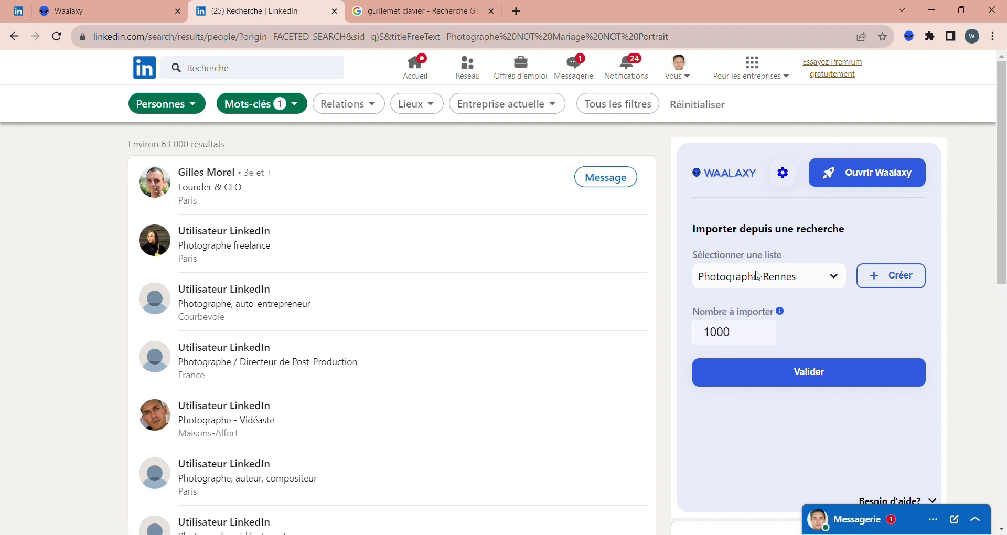
- Set the title keyword filter to "(Photographe NOT Mariage) OR (« Photographe de Mode » Or « Photographe de studio »)" and show the results
{"action": "left_click", "coordinate": [615, 107]}
{"action": "scroll", "coordinate": [1005, 226], "scroll_direction": "down", "scroll_amount": 1}
{"action": "left_click_drag", "start_coordinate": [1005, 225], "coordinate": [1005, 407]}
{"action": "left_click", "coordinate": [678, 419]}
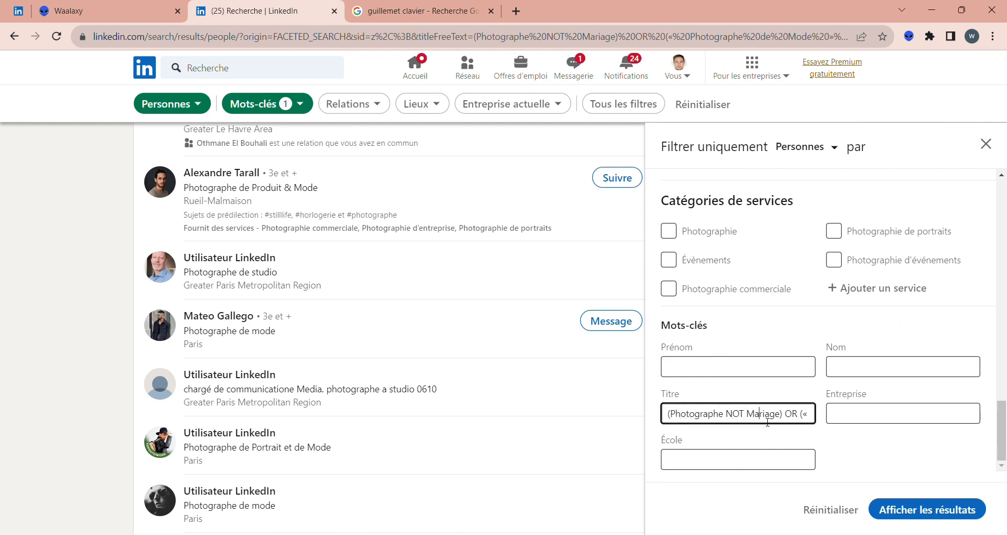
{"action": "key", "text": "Right"}
{"action": "key", "text": "Right"}
{"action": "type", "text": "Photographe de"}
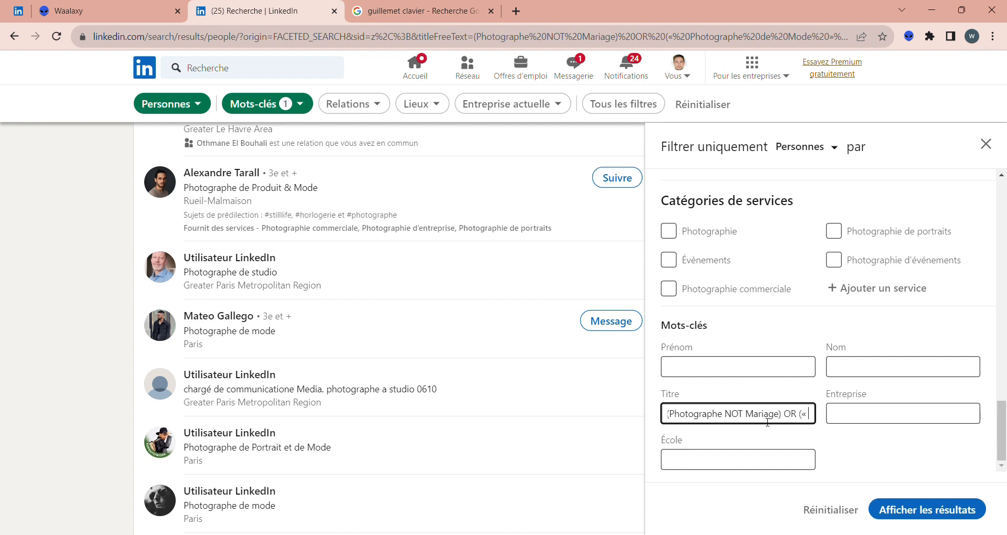
{"action": "type", "text": " Mode"}
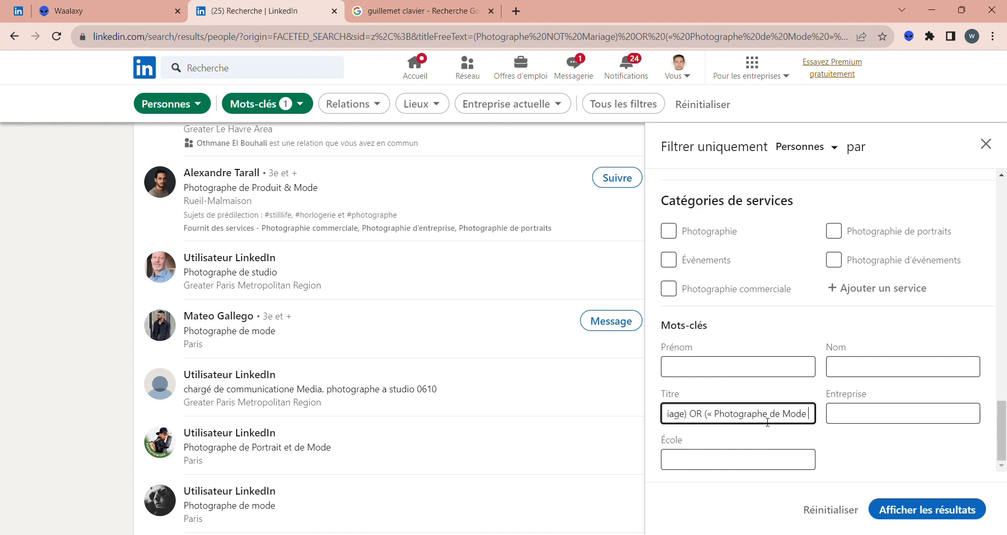
{"action": "type", "text": " » Or « Photogr"}
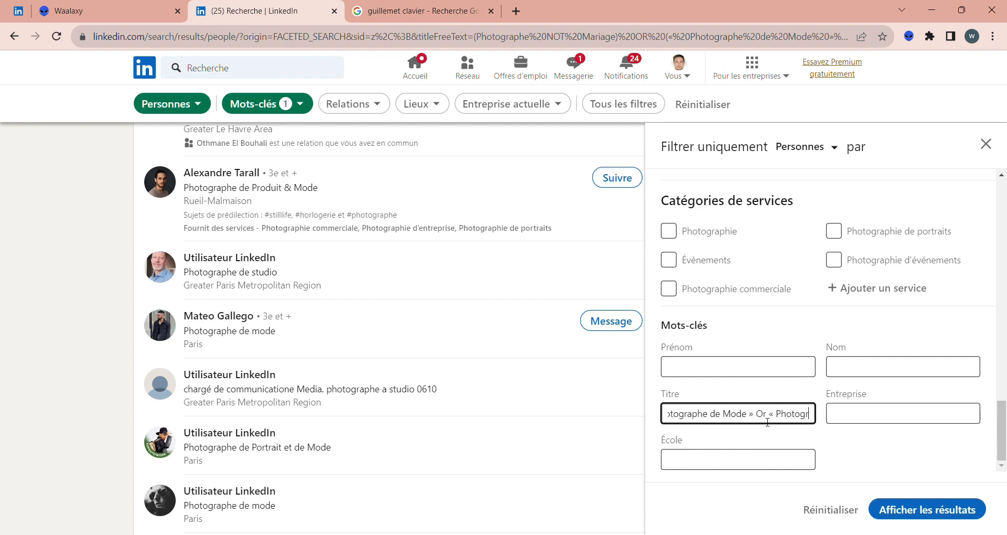
{"action": "type", "text": "aphe de studio »)"}
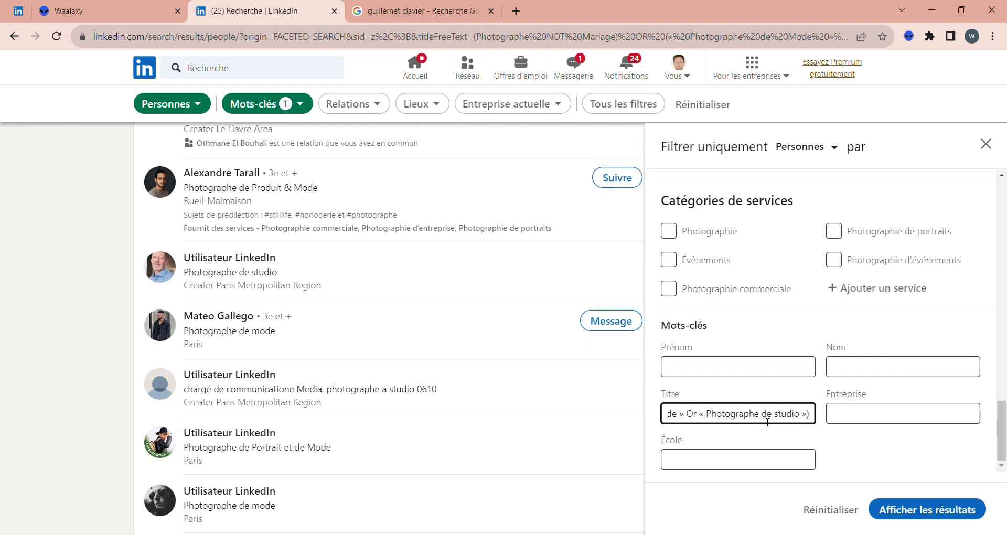
{"action": "left_click", "coordinate": [920, 508]}
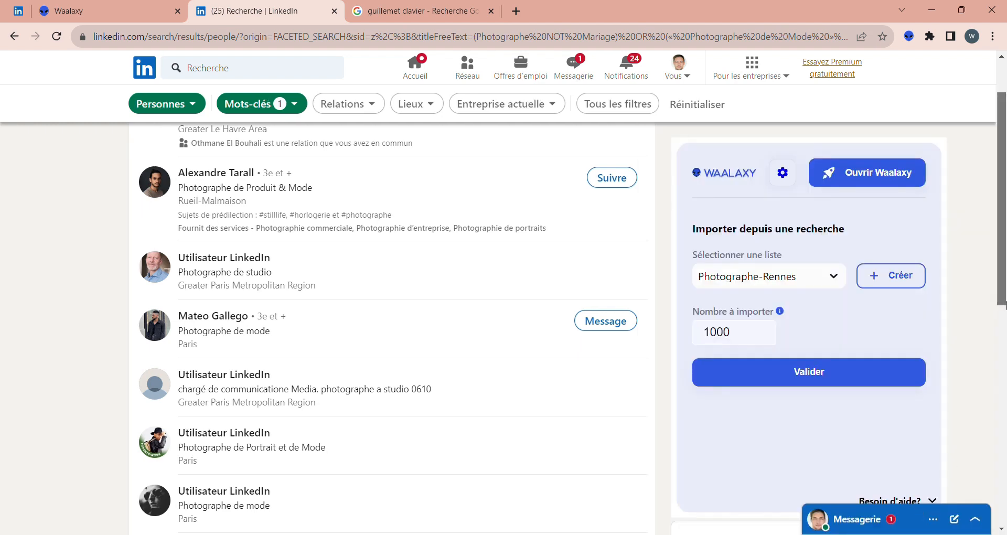
{"action": "scroll", "coordinate": [1003, 246], "scroll_direction": "up", "scroll_amount": 2}
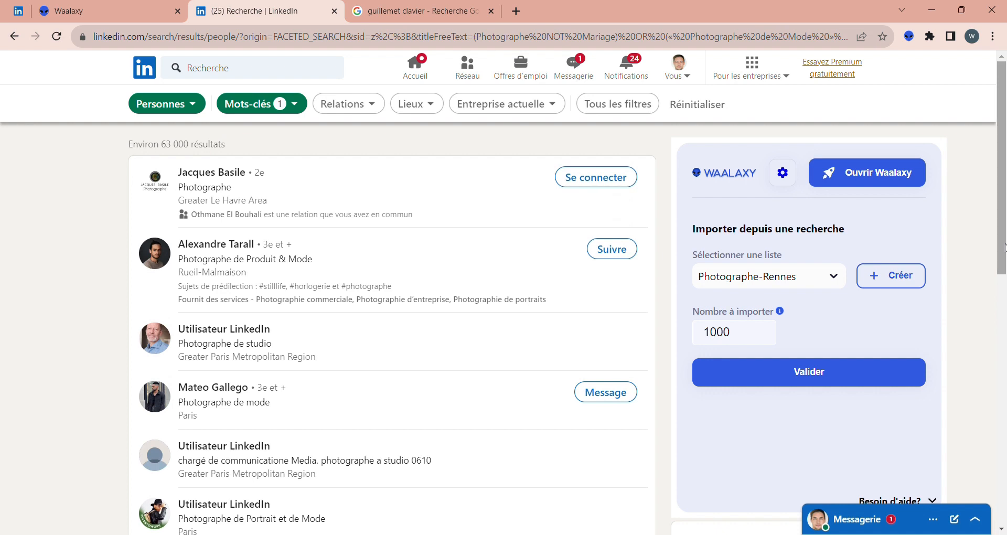